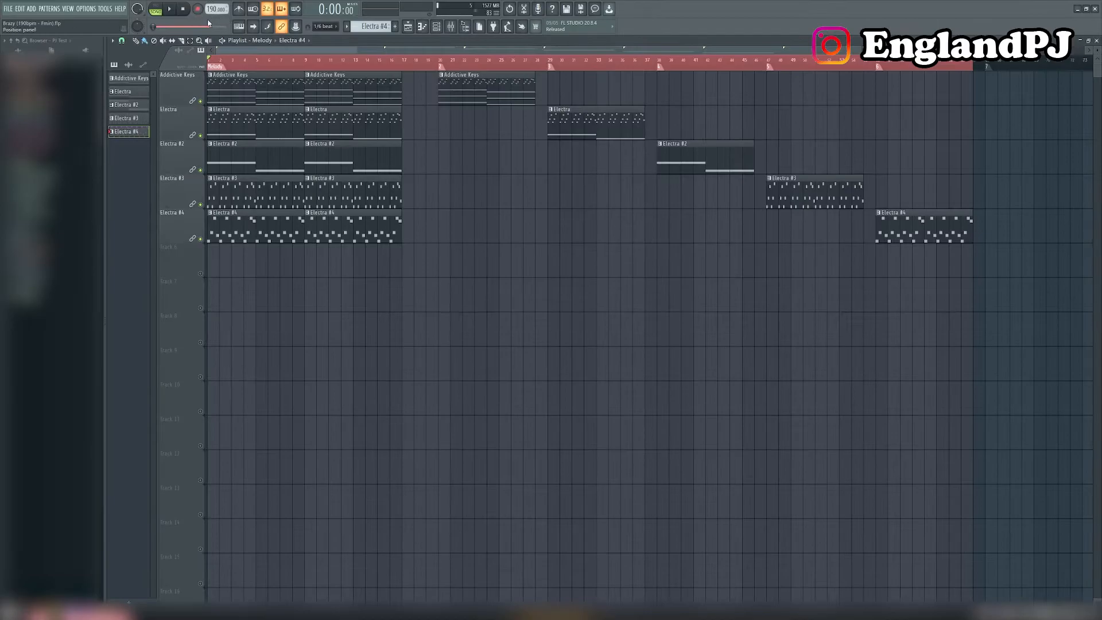
Open the Addictive Keys pattern and try a first-bar chord of F5, G#5 and C6, raised one octave.
{"action": "double_click", "coordinate": [235, 88]}
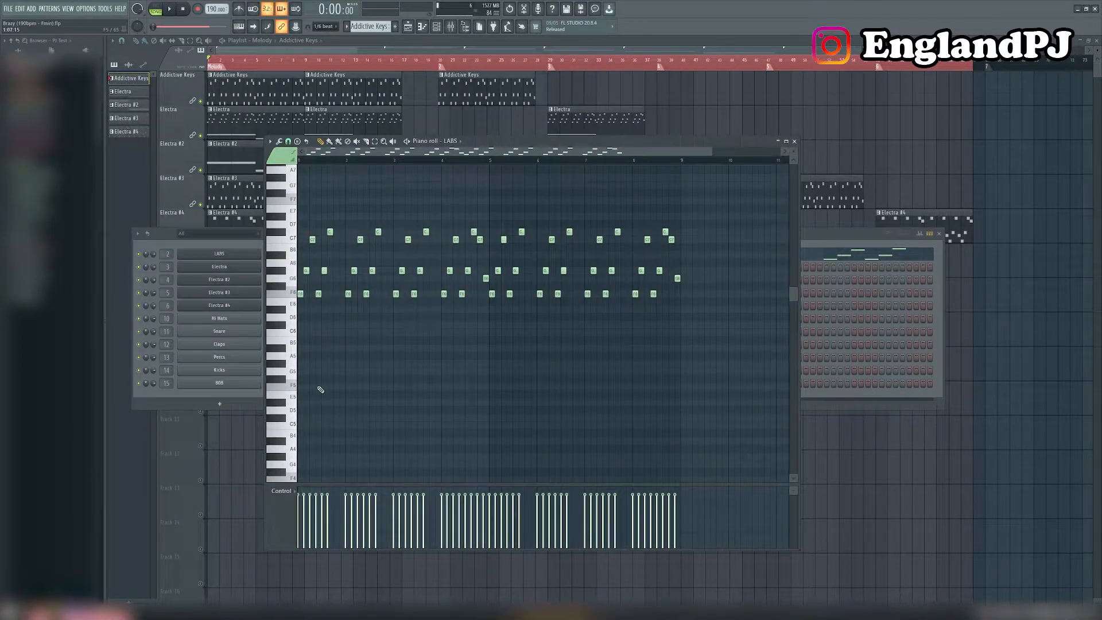
{"action": "left_click", "coordinate": [301, 387]}
{"action": "left_click", "coordinate": [301, 364]}
{"action": "left_click", "coordinate": [299, 333]}
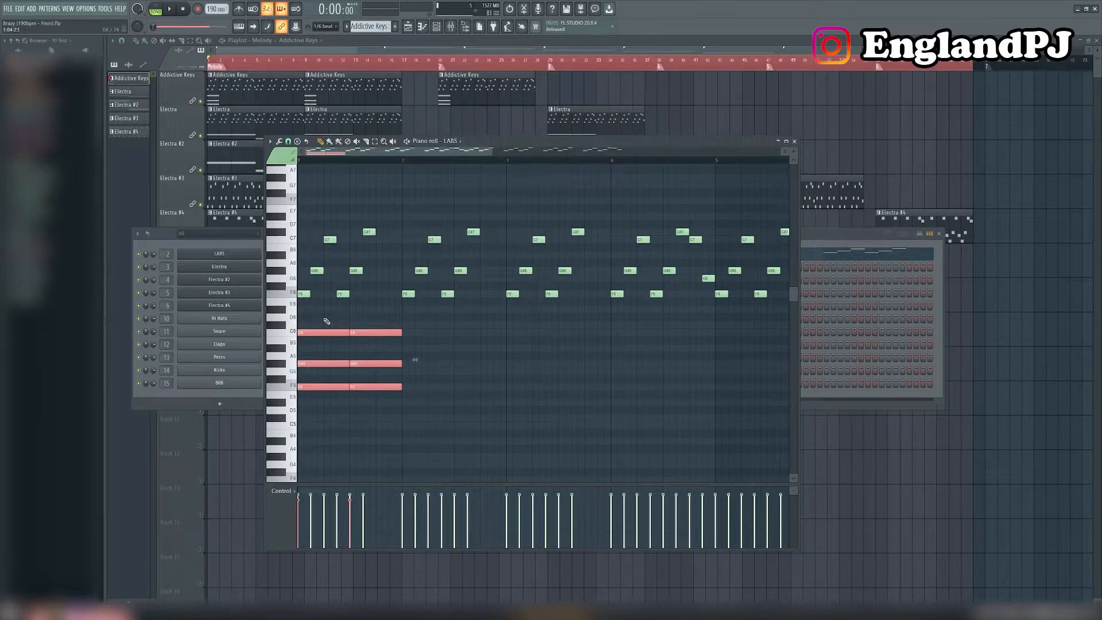
{"action": "key", "text": "ctrl+Up"}
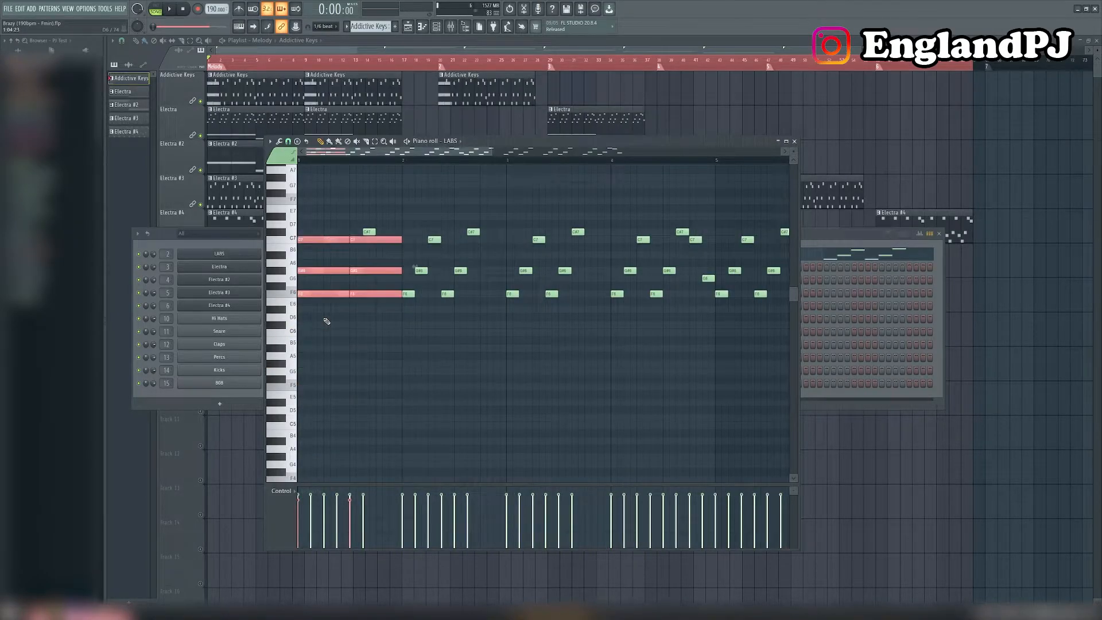
{"action": "left_click", "coordinate": [391, 239]}
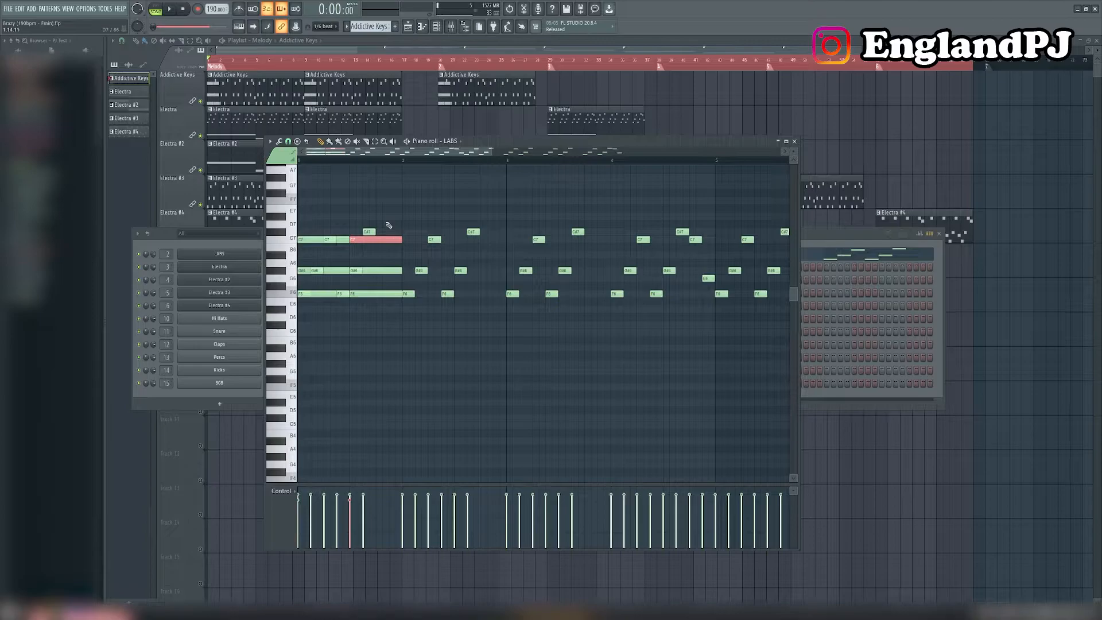
{"action": "key", "text": "shift+Up"}
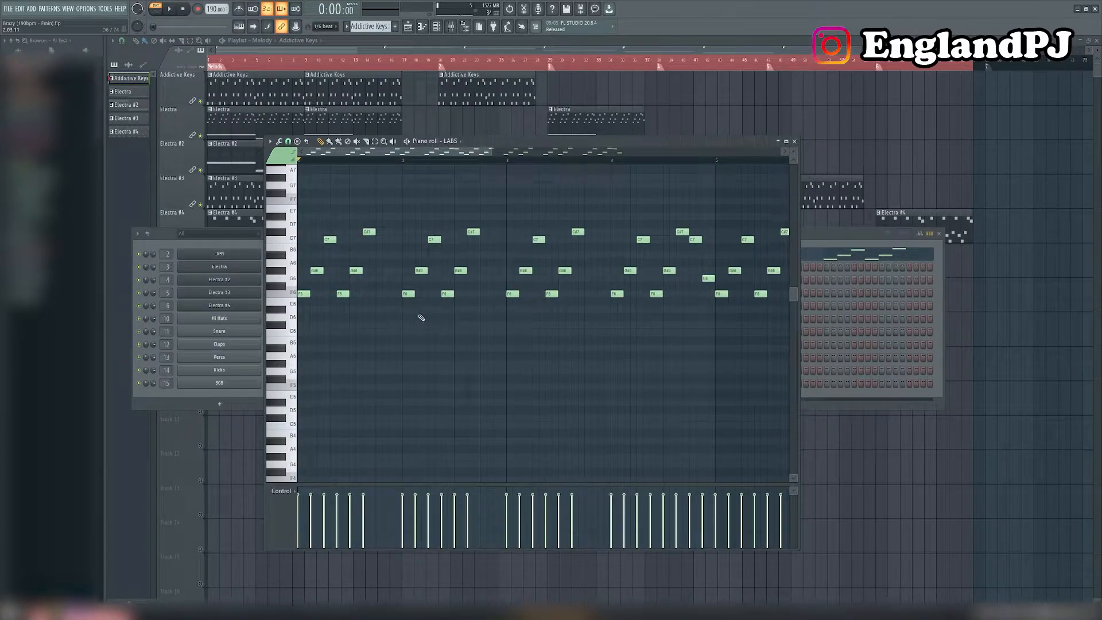
Play back the short-note melody in the Addictive Keys pattern without the trial chord.
{"action": "key", "text": "space"}
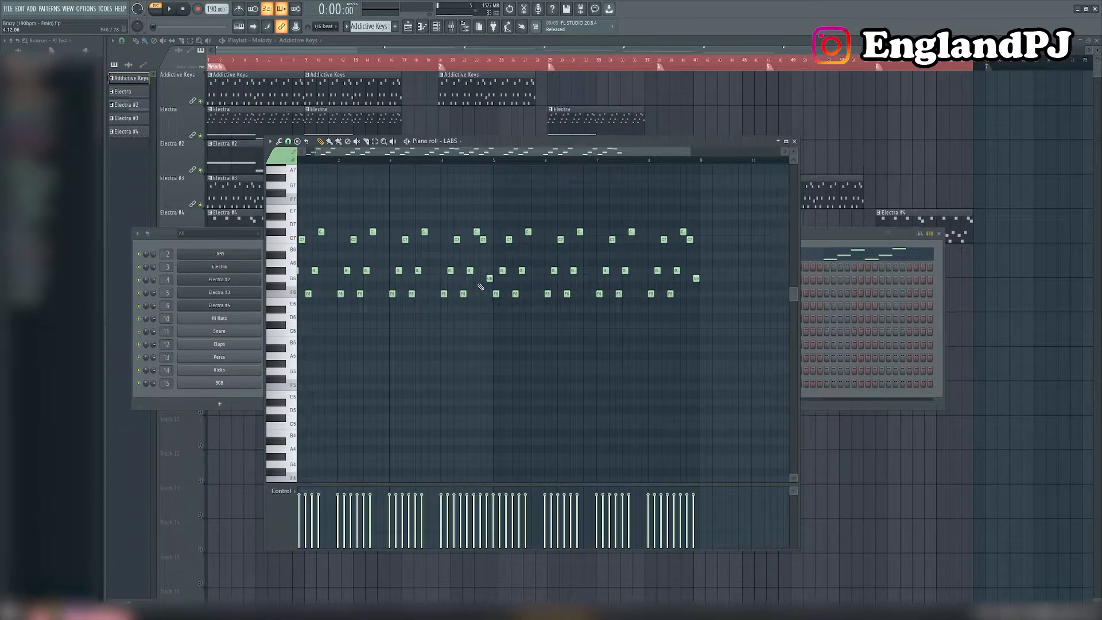
{"action": "key", "text": "space"}
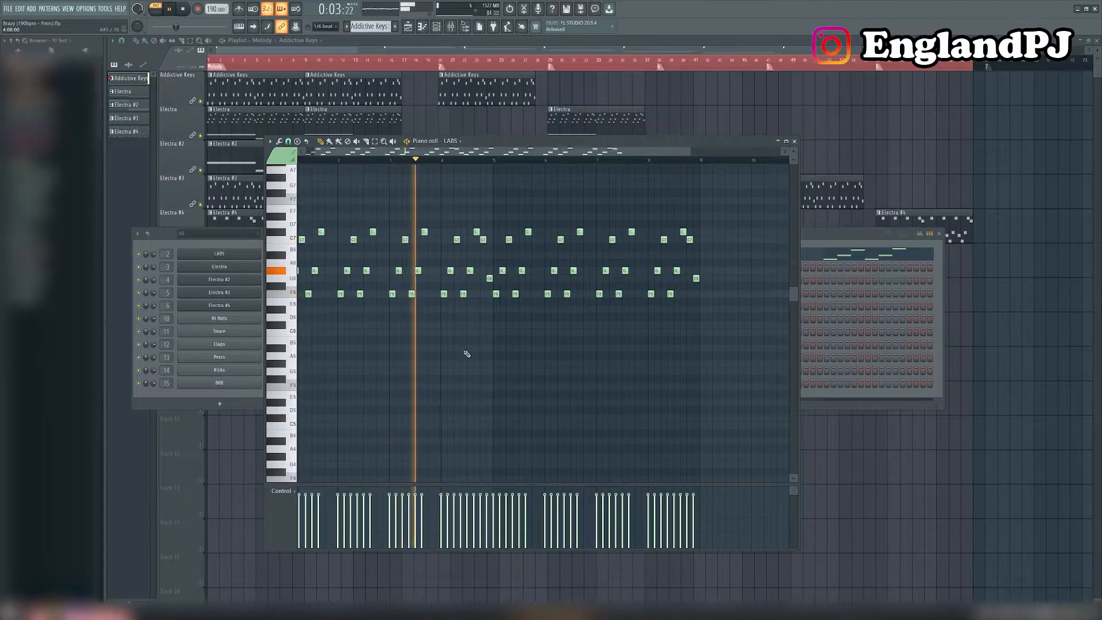
{"action": "key", "text": "space"}
Paste the long bass notes, including F5 and C#5, beneath the Addictive Keys melody.
{"action": "key", "text": "ctrl+a"}
{"action": "left_click_drag", "start_coordinate": [251, 201], "coordinate": [252, 203]}
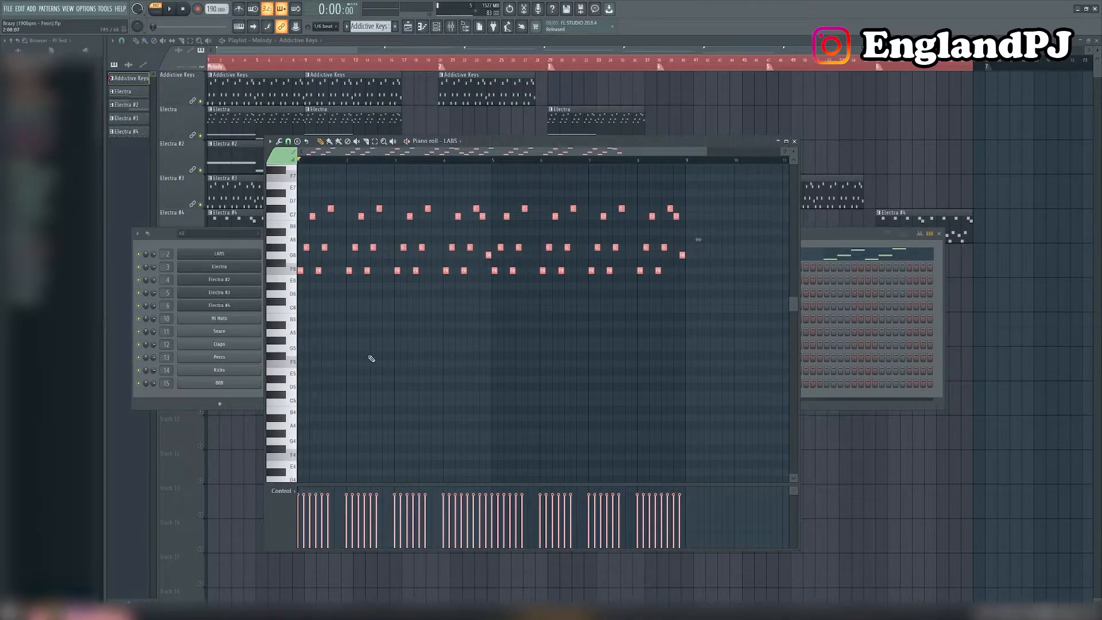
{"action": "key", "text": "ctrl+v"}
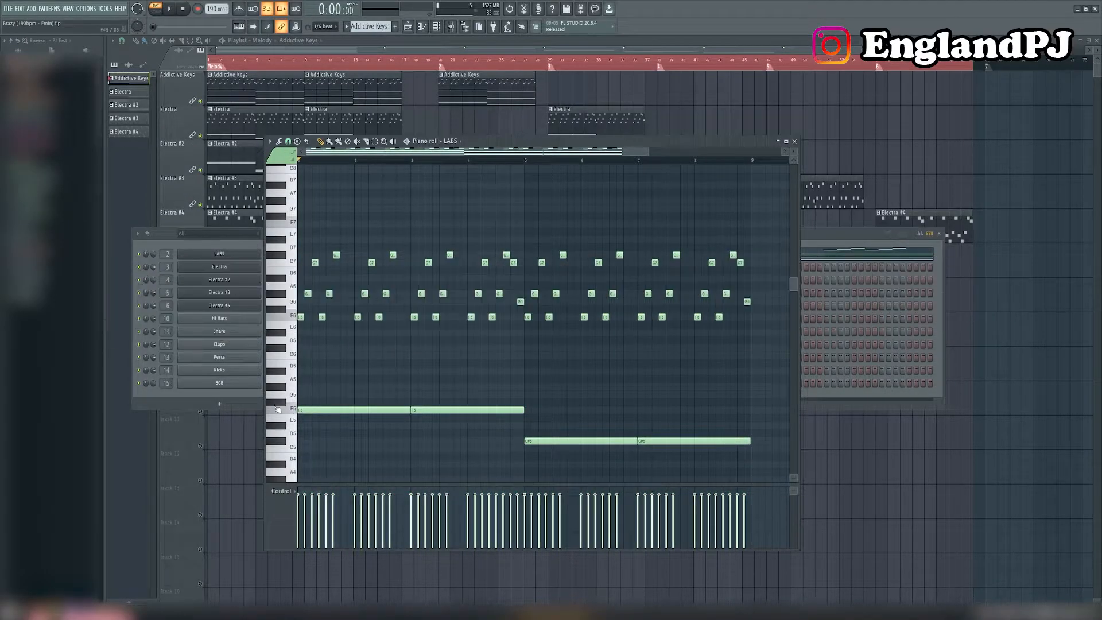
Highlight the long F5 and C#5 notes, clear the selection and play back the full Addictive Keys pattern.
{"action": "left_click", "coordinate": [337, 410], "text": "ctrl"}
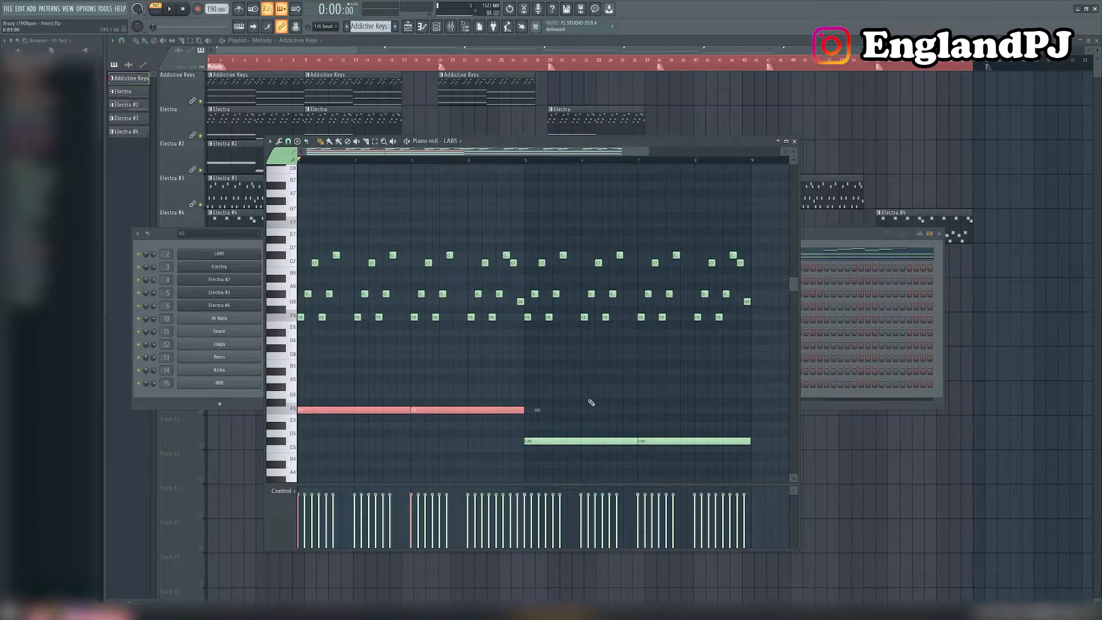
{"action": "key", "text": "ctrl+d"}
{"action": "left_click", "coordinate": [534, 420]}
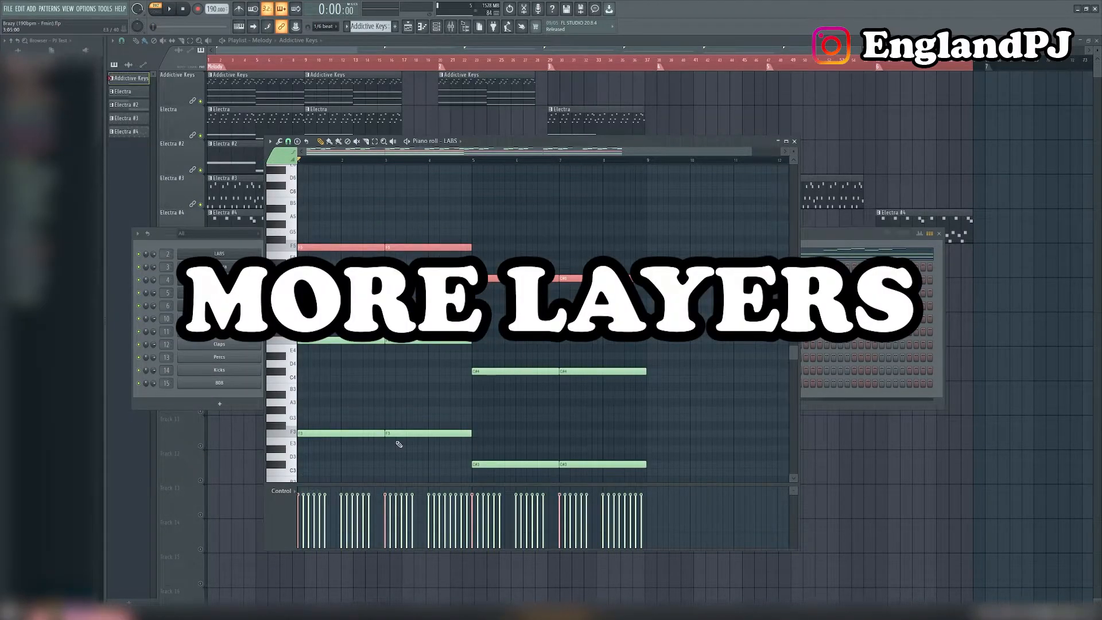
{"action": "scroll", "coordinate": [428, 403], "scroll_direction": "up", "scroll_amount": 3}
{"action": "key", "text": "ctrl+d"}
{"action": "key", "text": "space"}
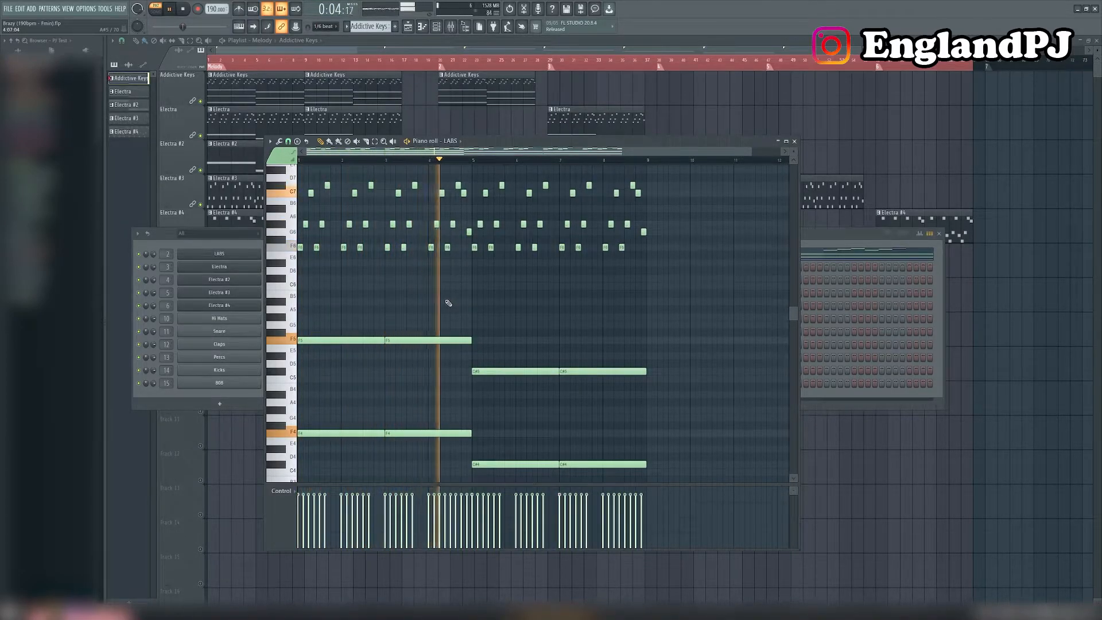
{"action": "key", "text": "space"}
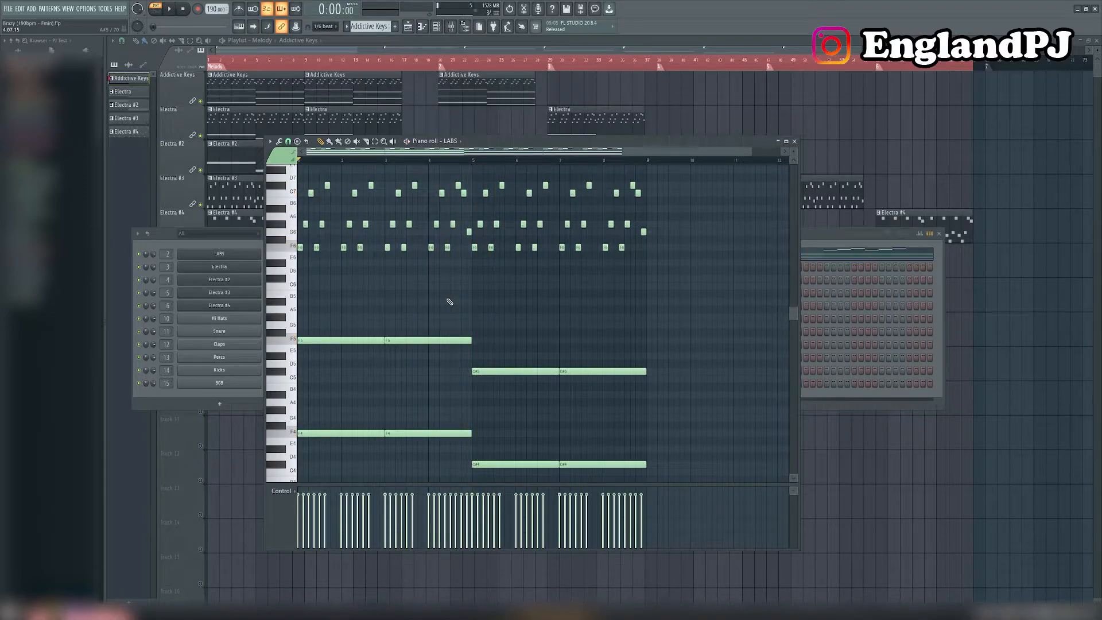
Switch to the Electra pattern and play back its melody with the long bass notes.
{"action": "key", "text": "ctrl+a"}
{"action": "scroll", "coordinate": [548, 376], "scroll_direction": "up", "scroll_amount": 3}
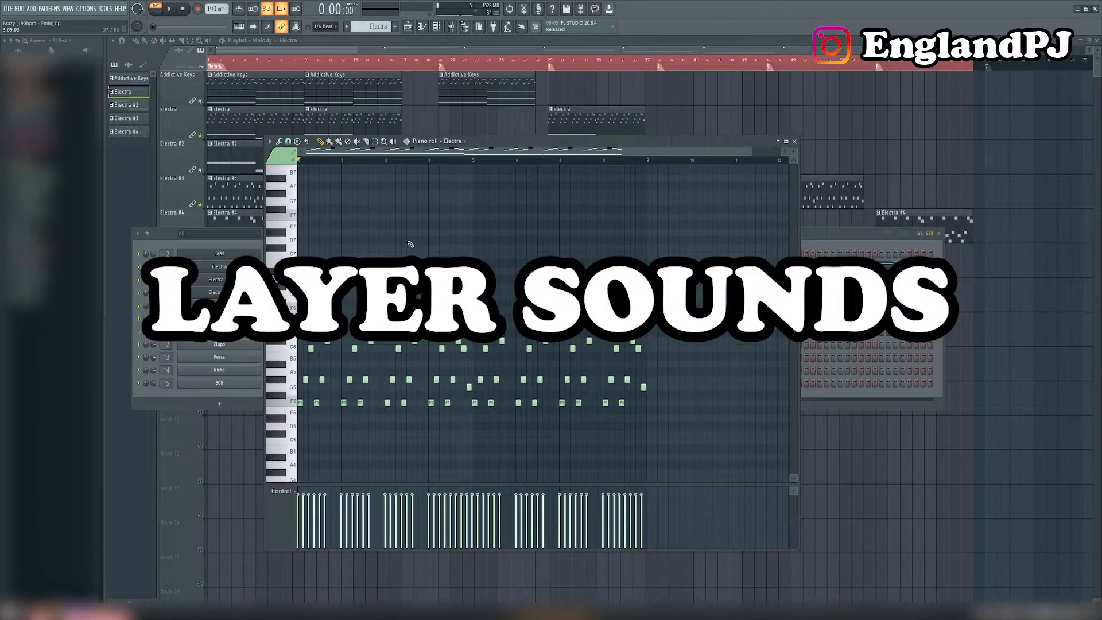
{"action": "key", "text": "space"}
{"action": "scroll", "coordinate": [432, 264], "scroll_direction": "down", "scroll_amount": 4}
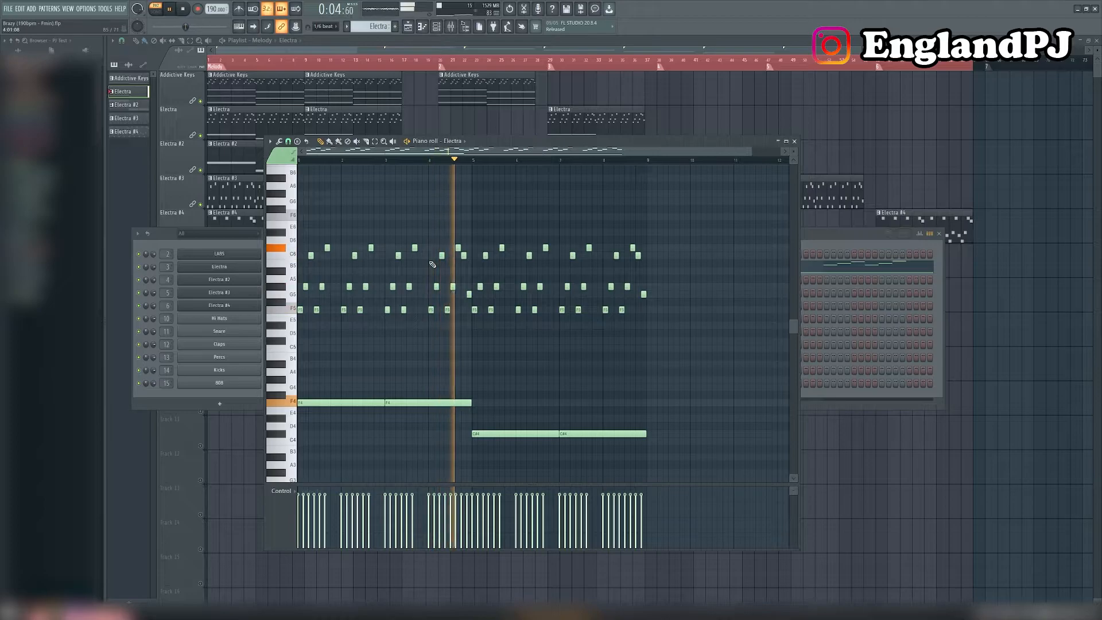
{"action": "key", "text": "space"}
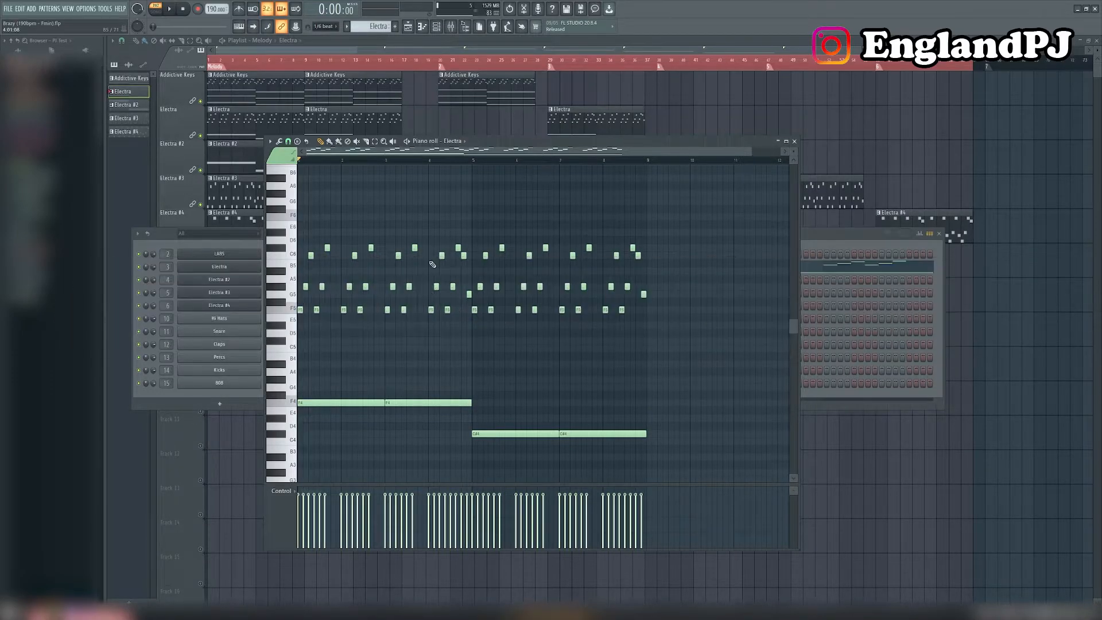
Highlight the long notes in Electra #2, then play back the Electra #2 and Electra #3 patterns.
{"action": "key", "text": "KP_Add"}
{"action": "left_click_drag", "start_coordinate": [670, 406], "coordinate": [317, 313]}
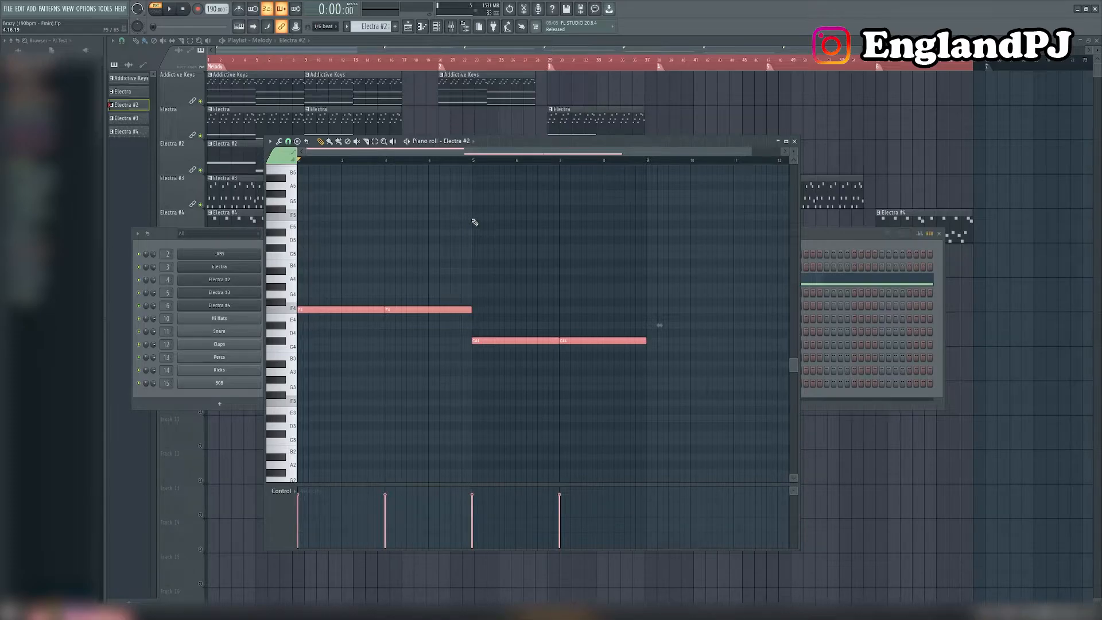
{"action": "key", "text": "ctrl+d"}
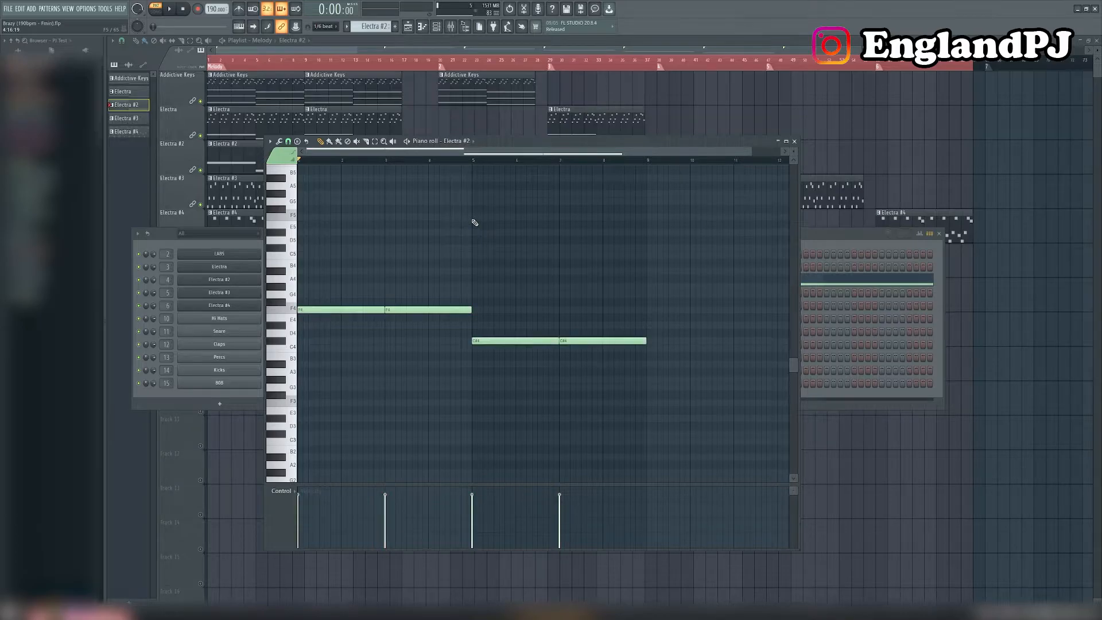
{"action": "key", "text": "space"}
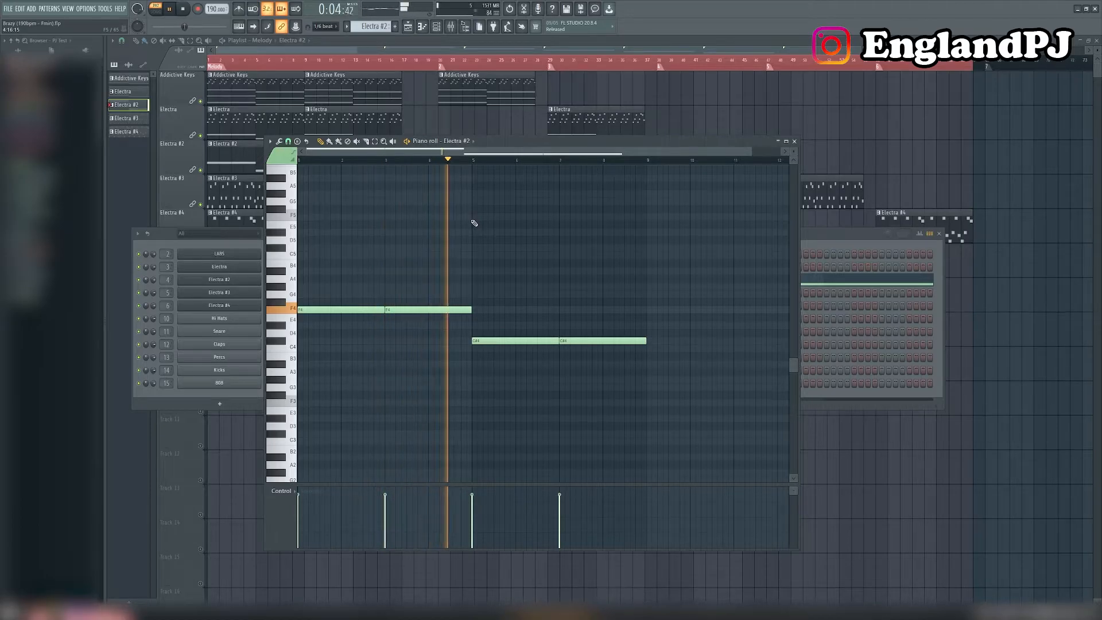
{"action": "key", "text": "space"}
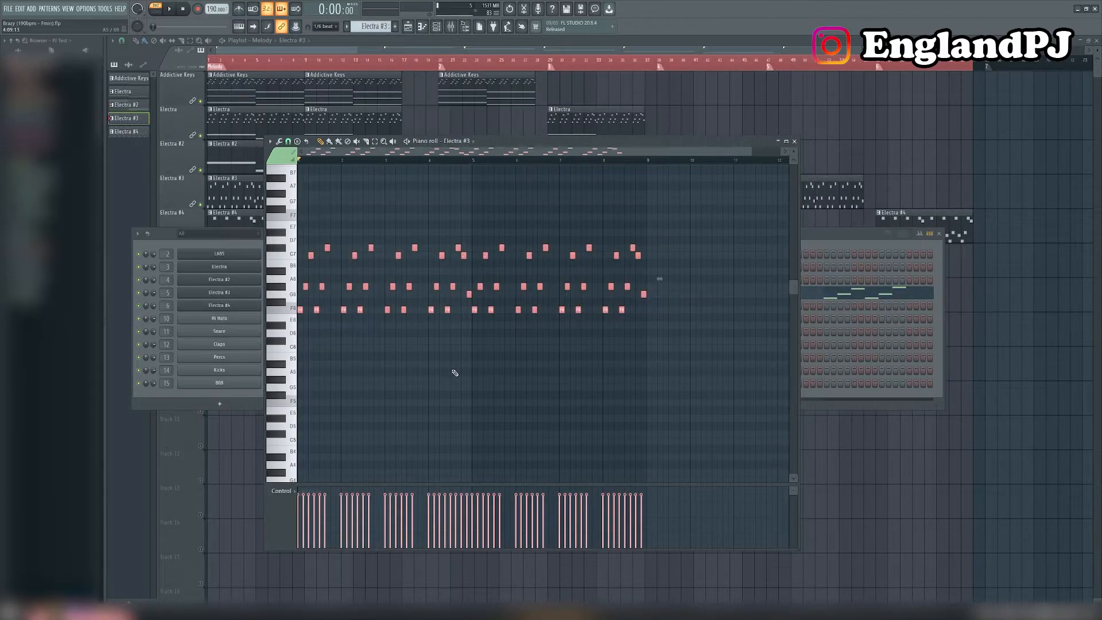
{"action": "key", "text": "space"}
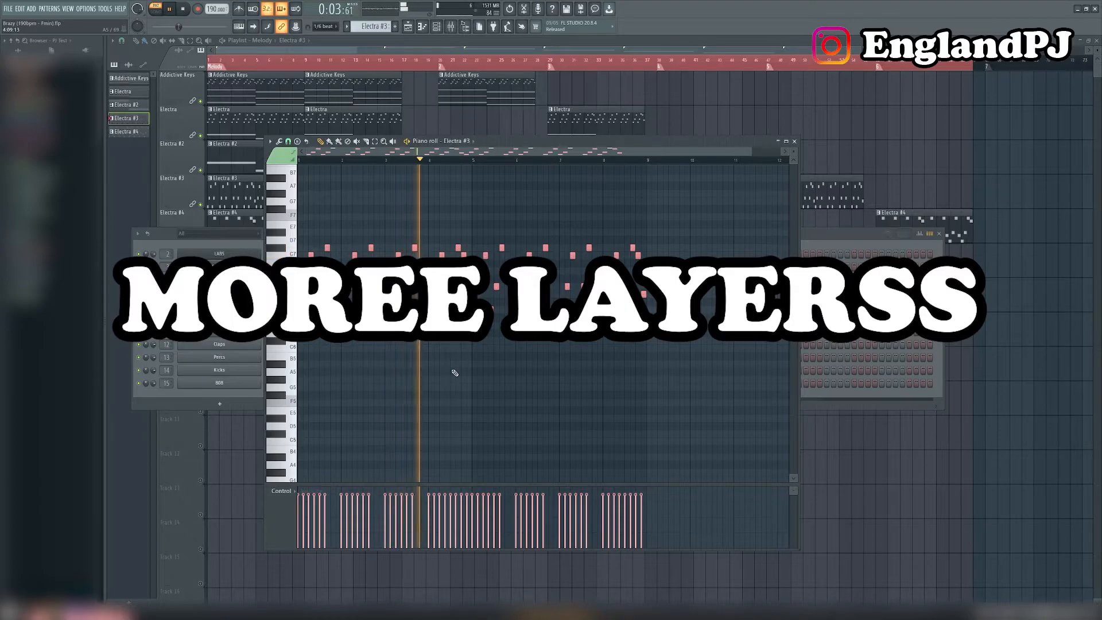
{"action": "key", "text": "space"}
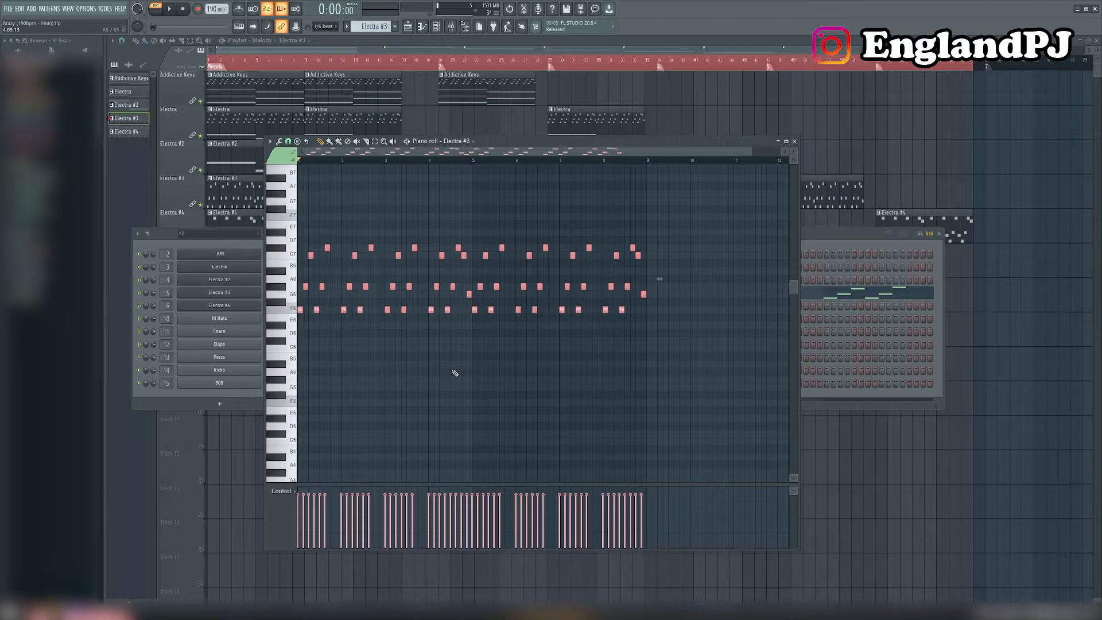
Open the Electra #4 counter melody in the piano roll.
{"action": "scroll", "coordinate": [371, 25], "scroll_direction": "down", "scroll_amount": 1}
{"action": "scroll", "coordinate": [389, 187], "scroll_direction": "down", "scroll_amount": 2}
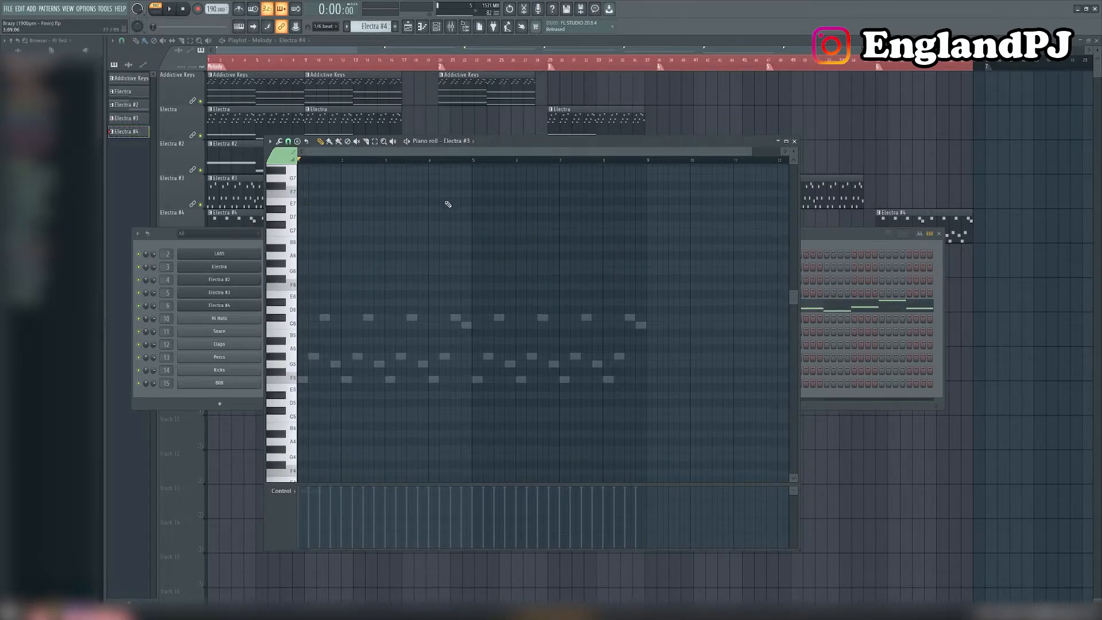
{"action": "left_click", "coordinate": [834, 304]}
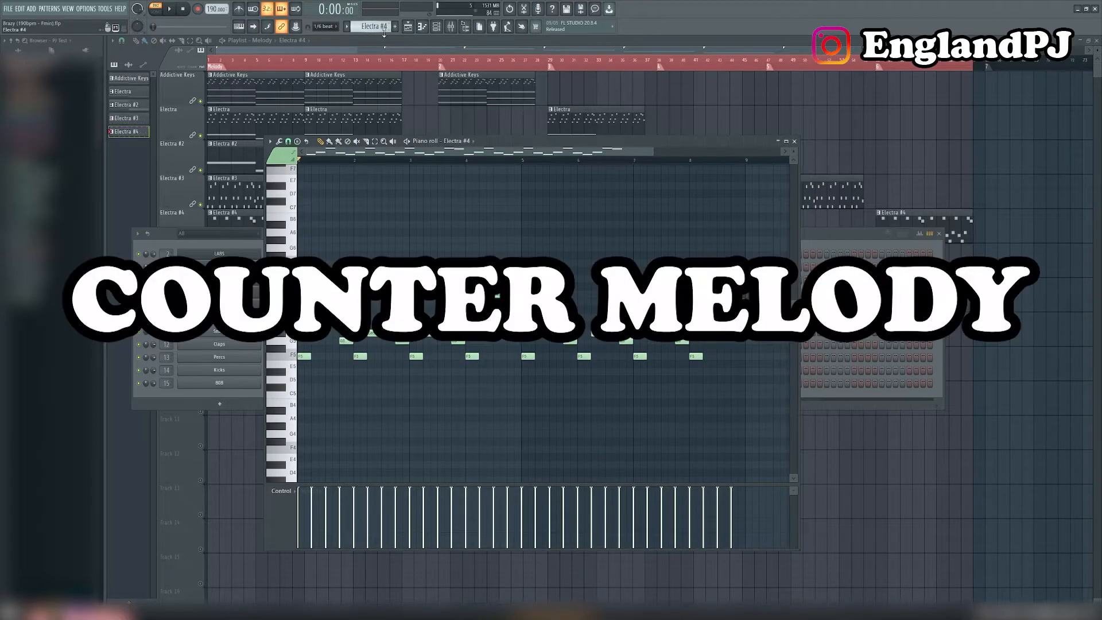
{"action": "scroll", "coordinate": [382, 349], "scroll_direction": "down", "scroll_amount": 2}
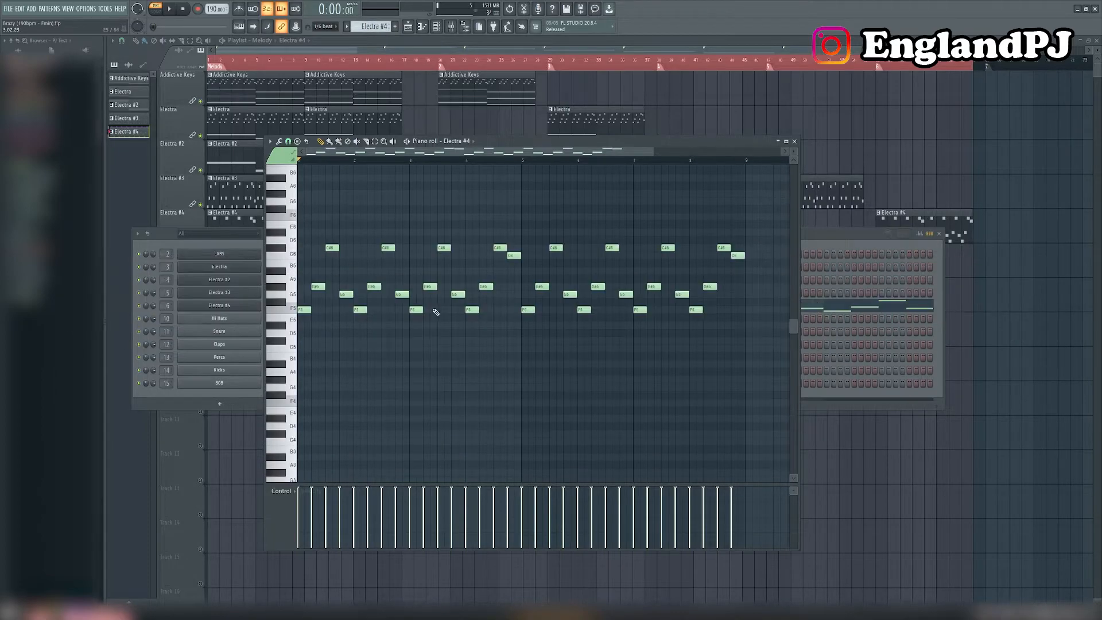
Sketch a short F4, G#4 and C5 chord under the counter melody's start and try its top note on C#5.
{"action": "left_click", "coordinate": [311, 401]}
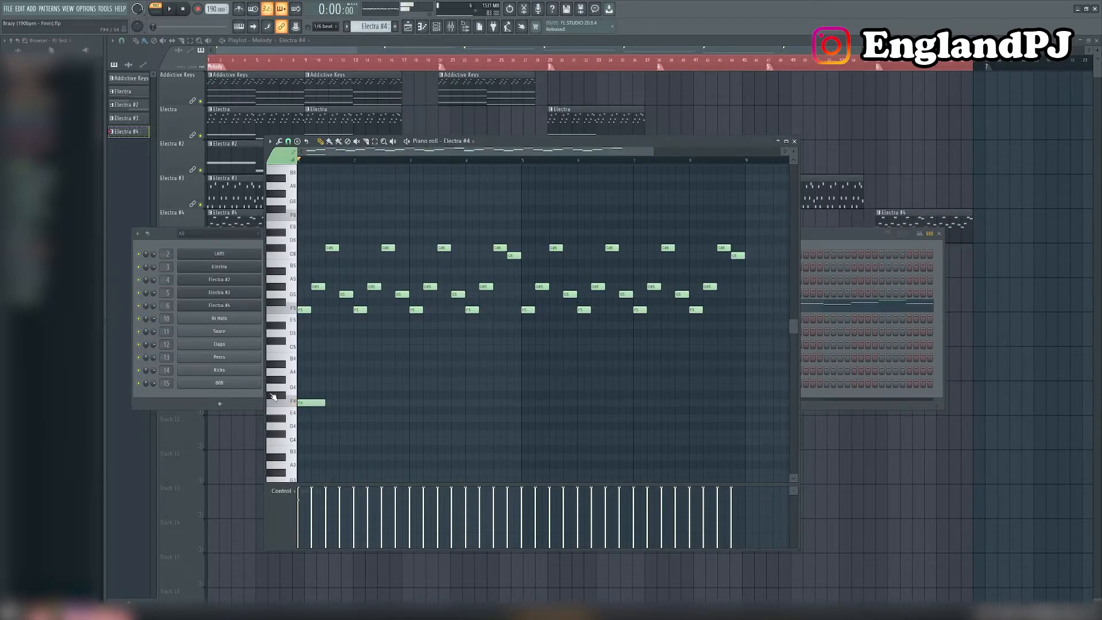
{"action": "left_click", "coordinate": [314, 380]}
{"action": "left_click", "coordinate": [302, 348]}
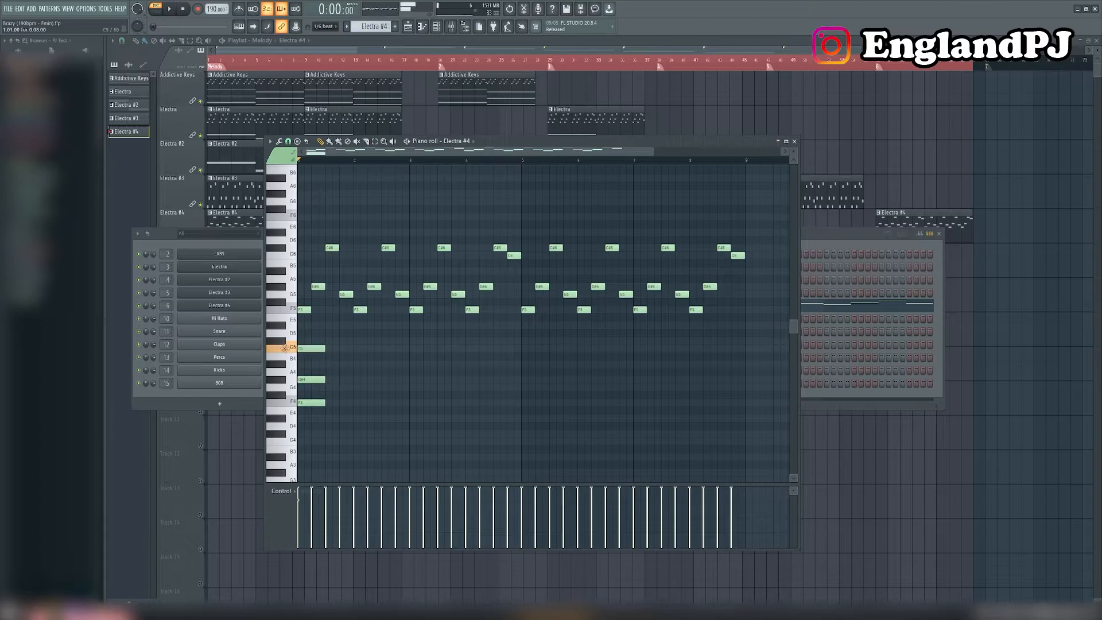
{"action": "left_click_drag", "start_coordinate": [300, 349], "coordinate": [299, 341]}
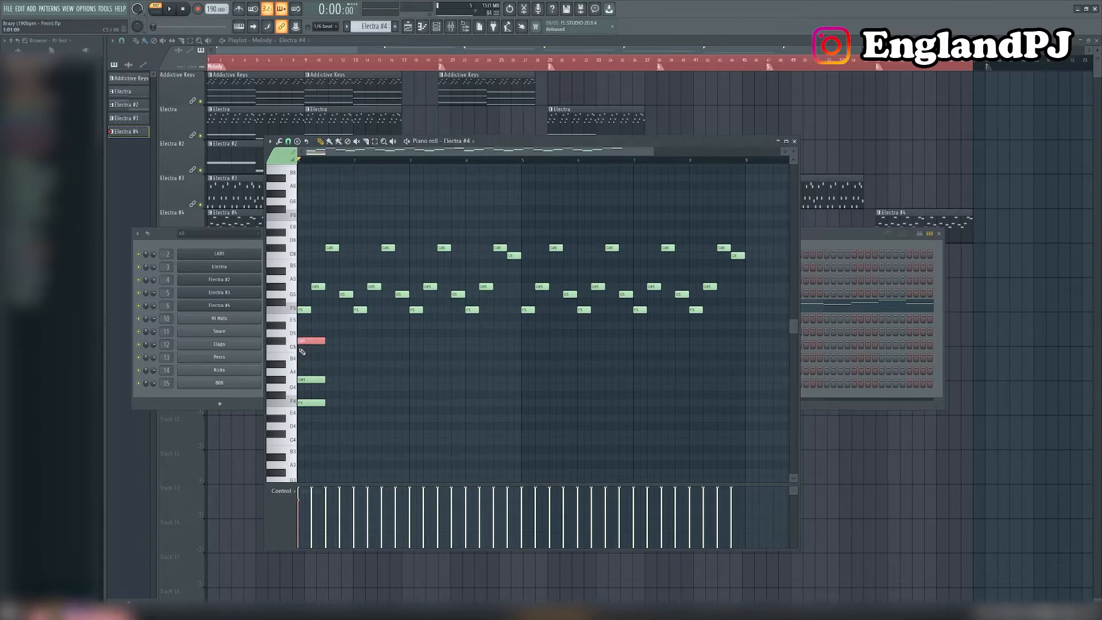
Return the trial chord's top note to C5.
{"action": "right_click", "coordinate": [313, 402]}
{"action": "right_click", "coordinate": [314, 379]}
{"action": "right_click", "coordinate": [316, 341]}
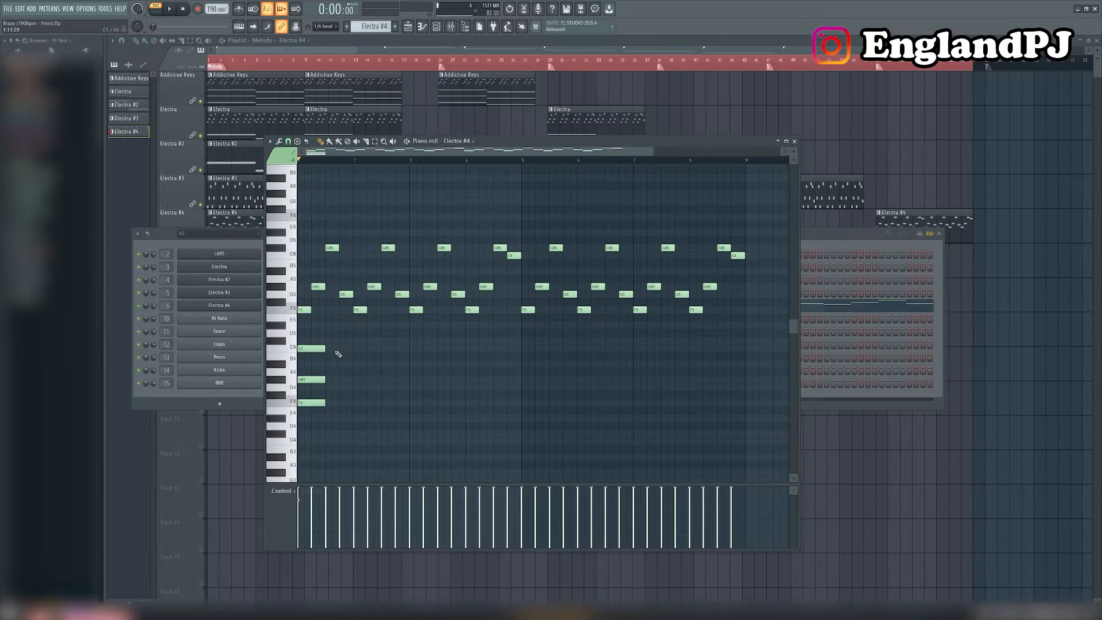
{"action": "left_click_drag", "start_coordinate": [334, 352], "coordinate": [304, 343]}
{"action": "left_click_drag", "start_coordinate": [330, 395], "coordinate": [317, 383]}
{"action": "left_click", "coordinate": [313, 381]}
Select the counter melody's first four notes and play back Electra #4 without the trial chord.
{"action": "left_click_drag", "start_coordinate": [346, 320], "coordinate": [301, 246]}
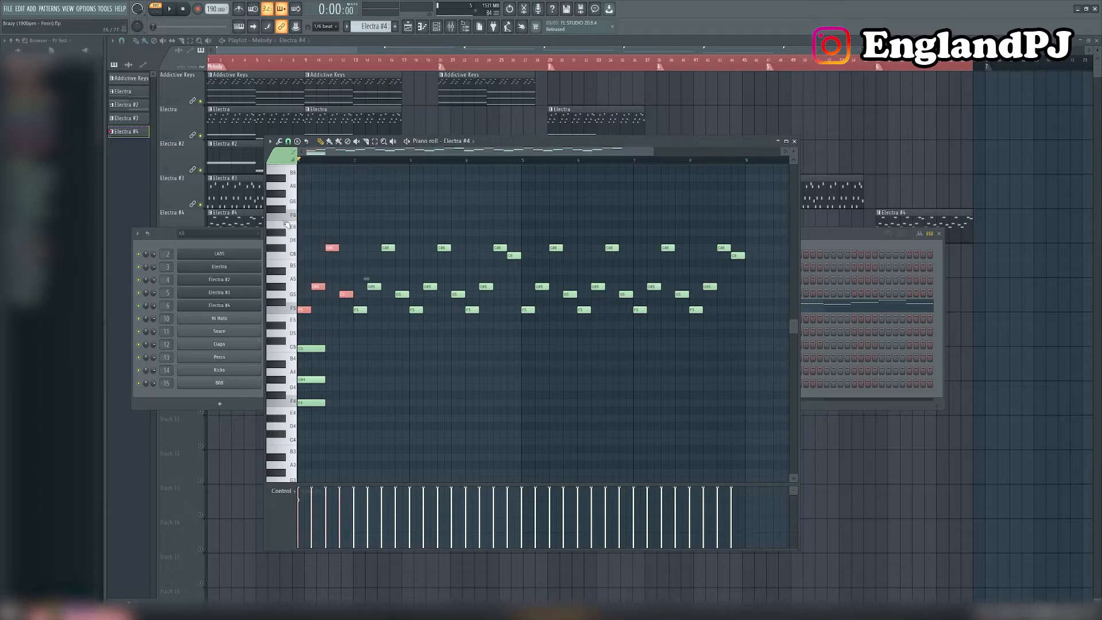
{"action": "left_click_drag", "start_coordinate": [335, 320], "coordinate": [302, 245]}
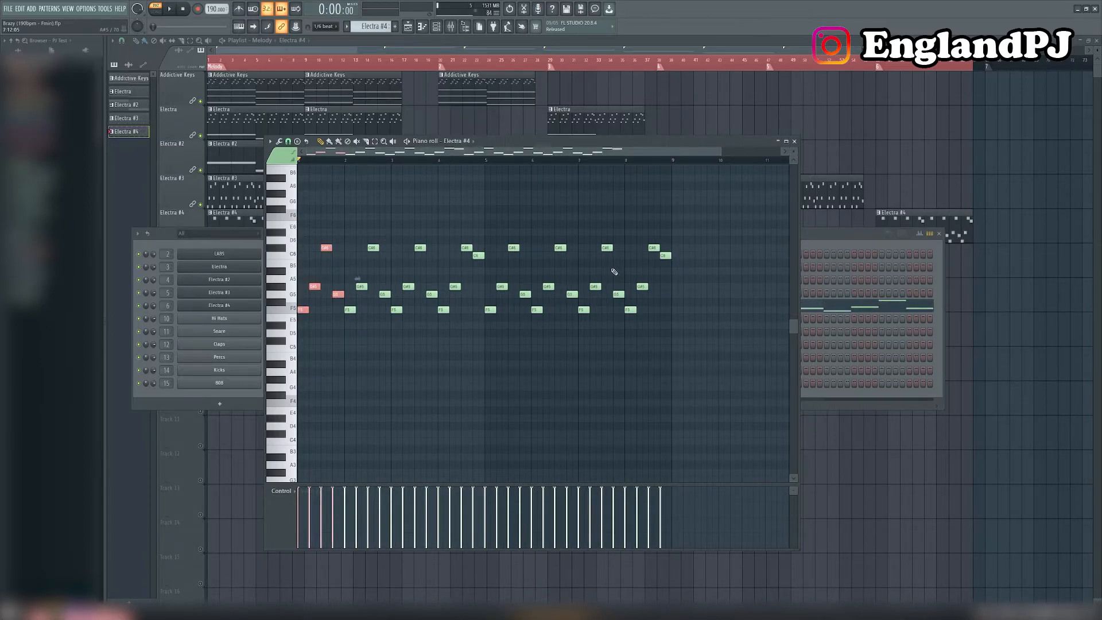
{"action": "key", "text": "space"}
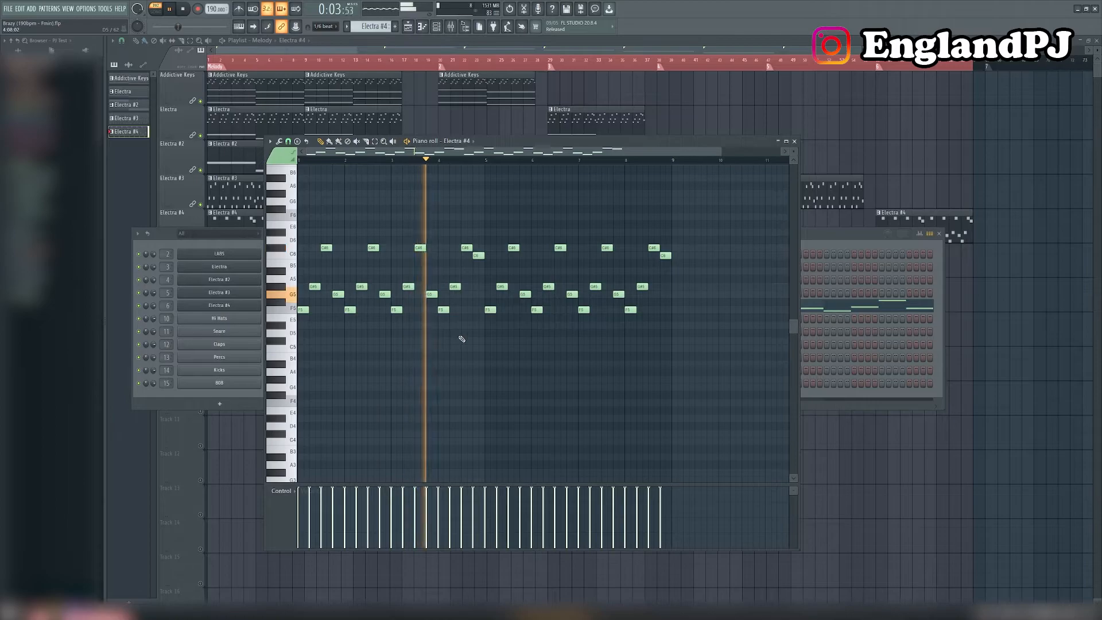
{"action": "key", "text": "space"}
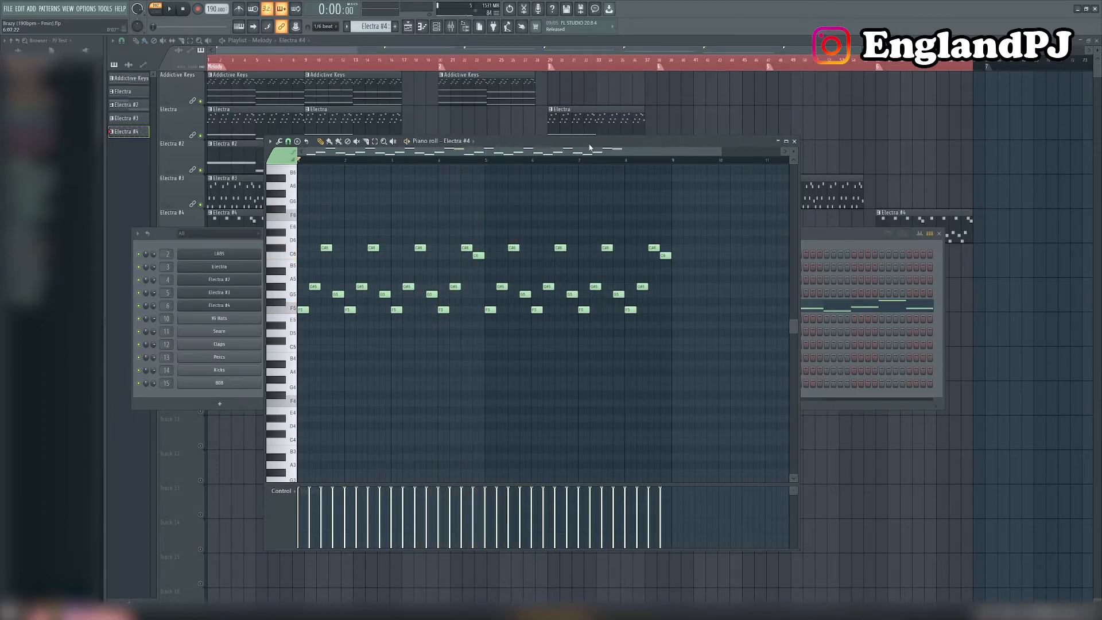
Return to the playlist in song mode and play the layered melody arrangement from the start.
{"action": "left_click_drag", "start_coordinate": [589, 144], "coordinate": [568, 293]}
{"action": "left_click", "coordinate": [445, 198]}
{"action": "key", "text": "l"}
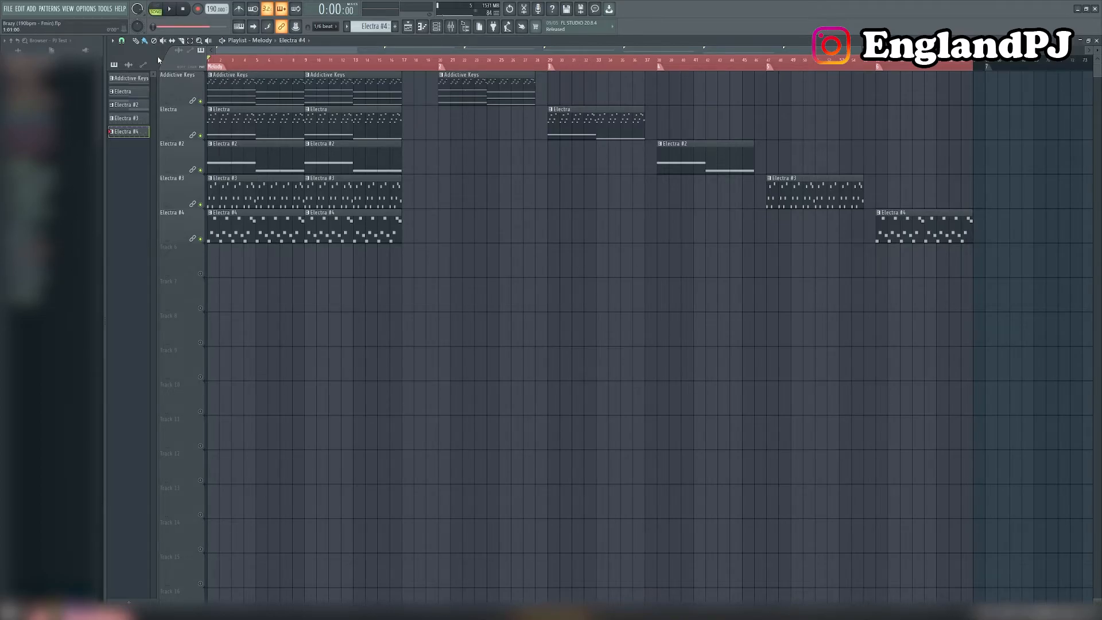
{"action": "key", "text": "space"}
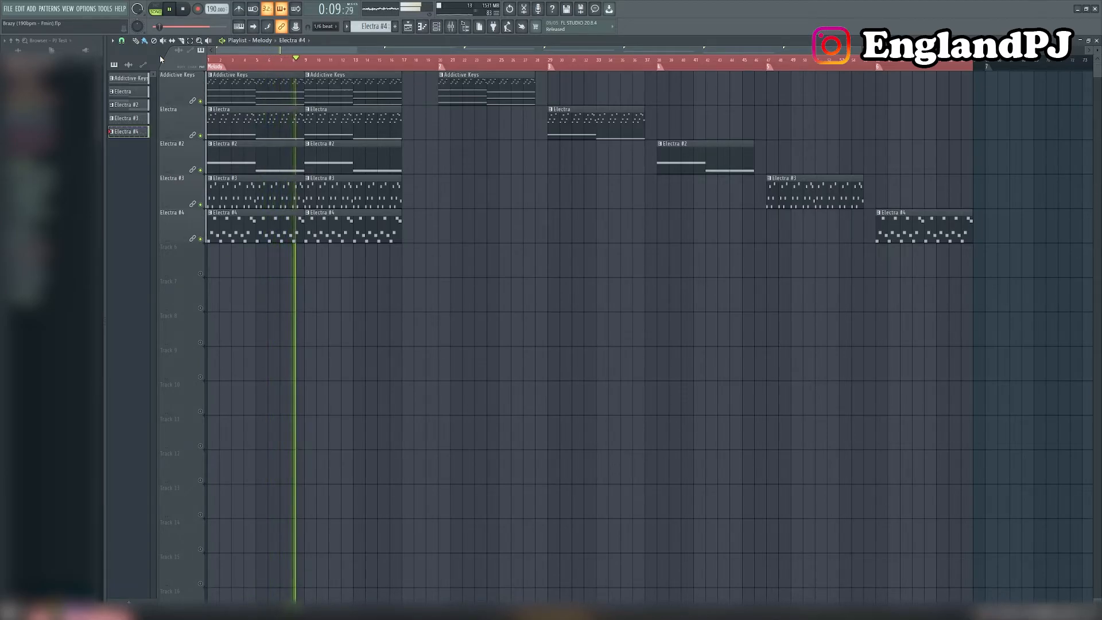
{"action": "key", "text": "space"}
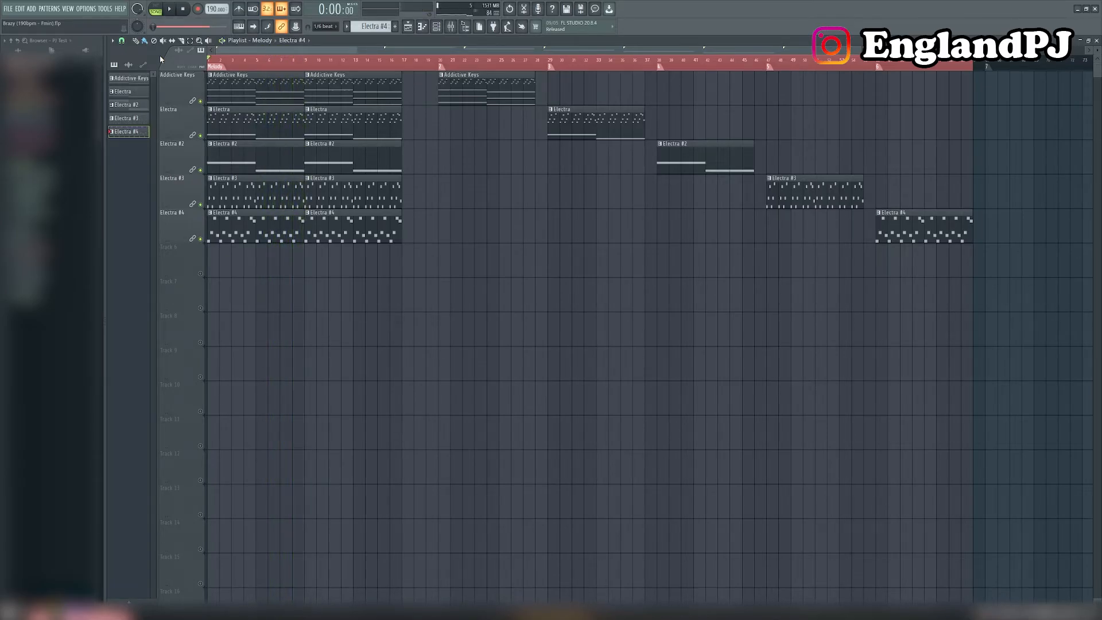